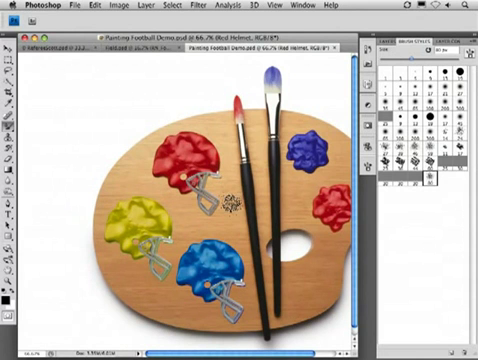
- Streak red paint upward and up-left from the red helmet blob
click(186, 148)
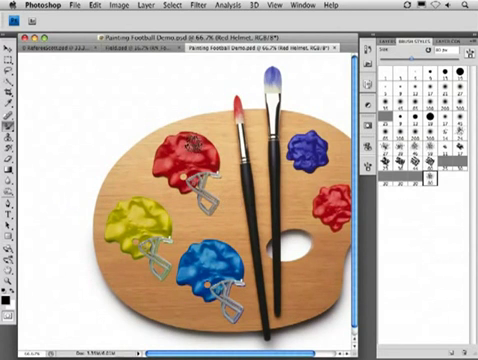
drag(184, 135, 153, 73)
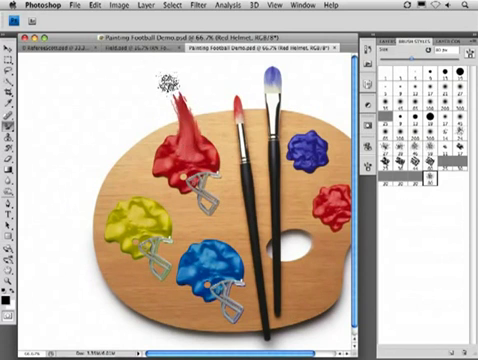
mouse_move(176, 135)
mouse_down()
mouse_move(183, 82)
mouse_move(196, 92)
mouse_up()
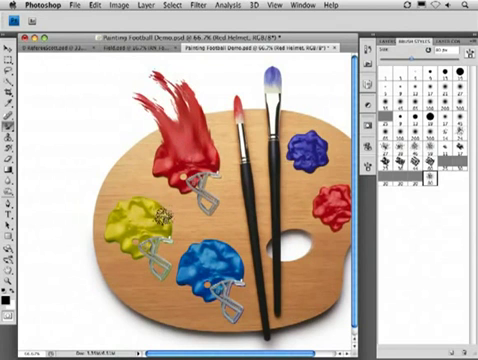
- Smear yellow paint leftward, drag blue across it, and blend them into green
drag(162, 216, 118, 133)
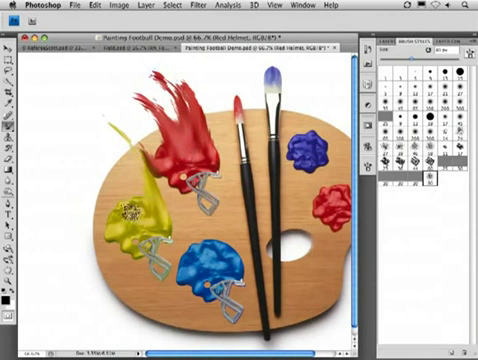
drag(128, 208, 98, 152)
drag(128, 240, 72, 198)
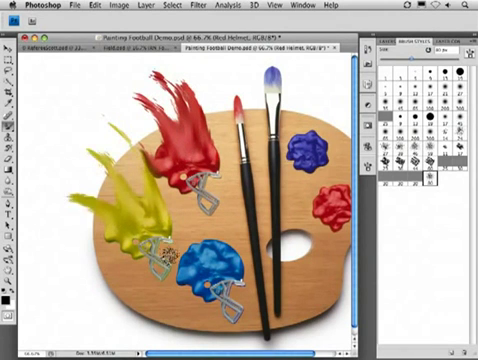
drag(186, 225, 109, 229)
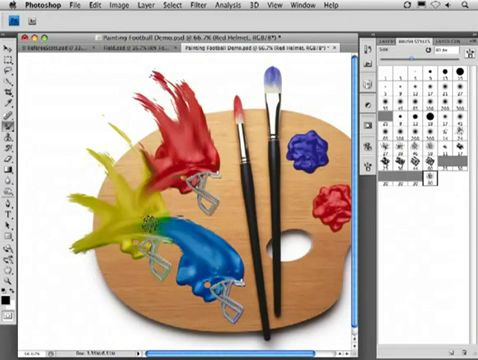
mouse_move(149, 221)
mouse_down()
mouse_move(188, 196)
mouse_move(190, 175)
mouse_move(157, 222)
mouse_move(150, 212)
mouse_move(205, 208)
mouse_up()
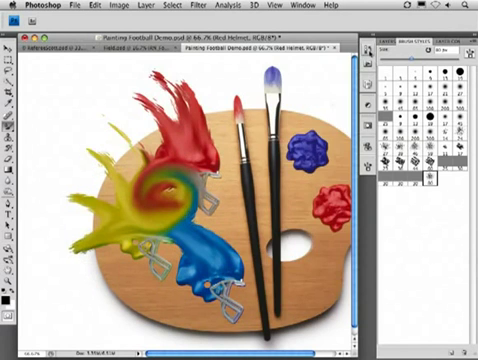
- Revert to the original unsmudged helmet palette from the History panel
click(368, 48)
click(332, 62)
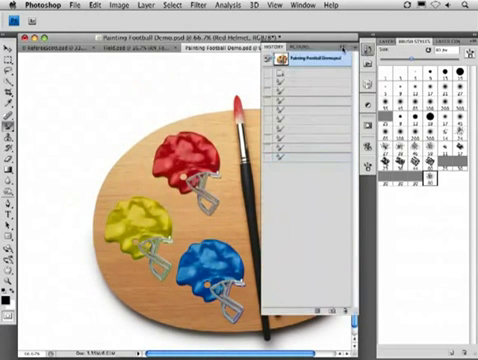
click(345, 55)
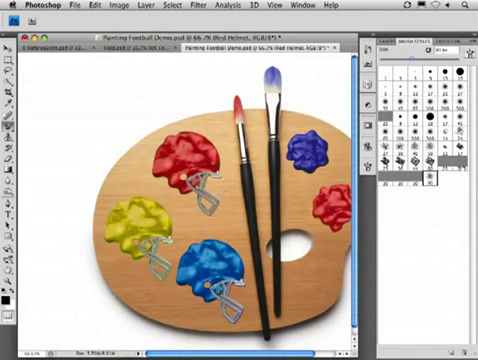
- Try the pointed and flat bristle presets, then settle on the fan-shaped bristle tip
click(459, 162)
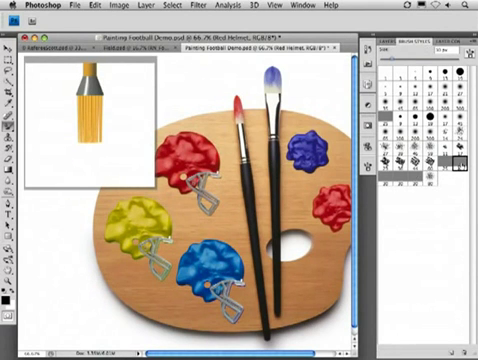
click(393, 177)
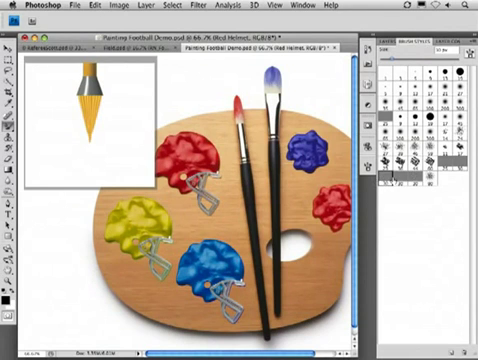
click(400, 178)
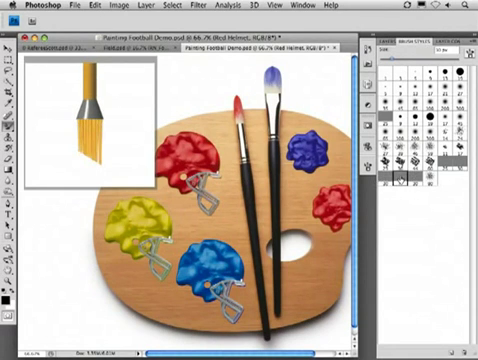
click(414, 178)
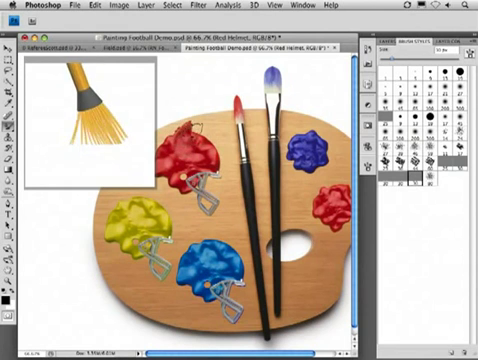
- Drag five textured fan-bristle red strokes up from the red helmet blob
mouse_move(190, 128)
mouse_down()
mouse_move(186, 108)
mouse_move(195, 95)
mouse_up()
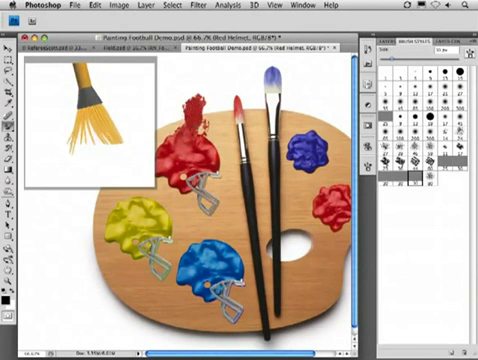
drag(176, 125, 200, 96)
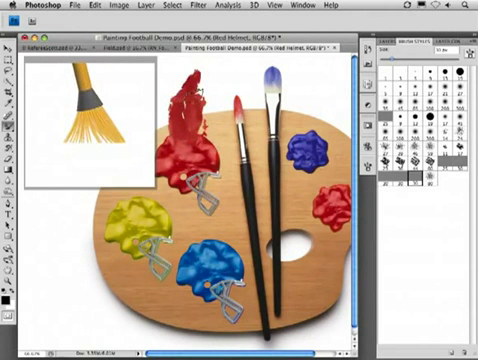
drag(205, 148, 212, 115)
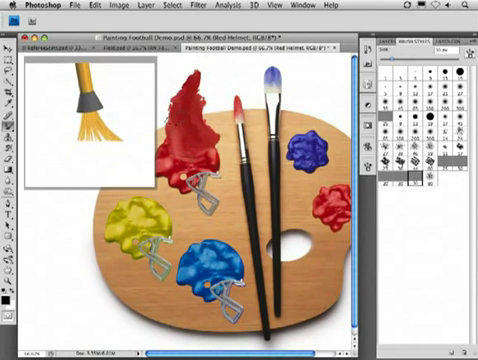
drag(190, 75, 207, 92)
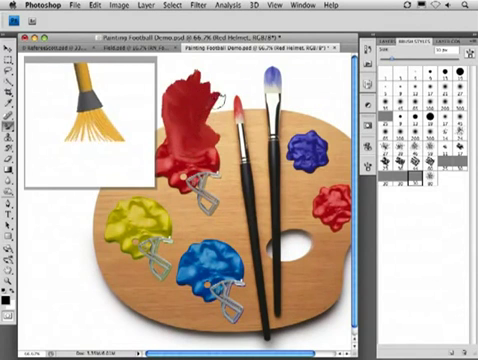
drag(180, 150, 190, 160)
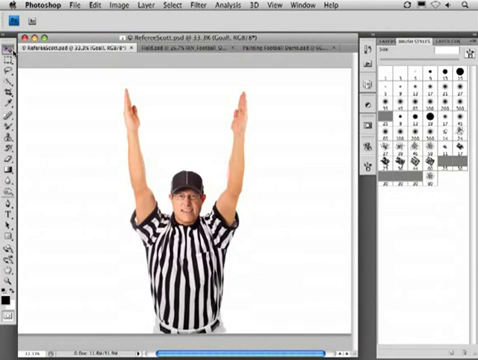
- Show Layers (F7) and pin the referee's face, both chest sides, belt and right raised hand
key(F7)
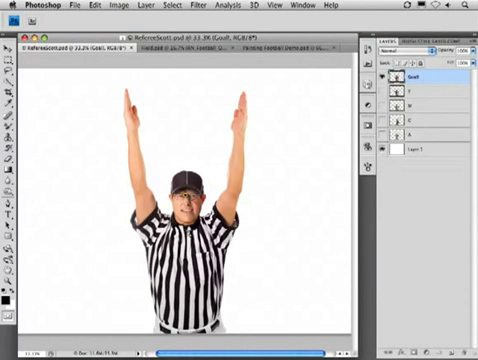
click(183, 194)
click(185, 235)
click(190, 325)
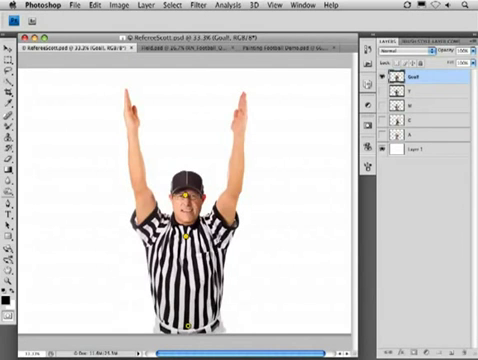
click(216, 237)
click(241, 117)
- Bend the pinned right-side raised arm inward, toggling the mesh to check it
mouse_move(241, 117)
mouse_down()
mouse_move(248, 124)
mouse_move(233, 126)
mouse_move(240, 125)
mouse_up()
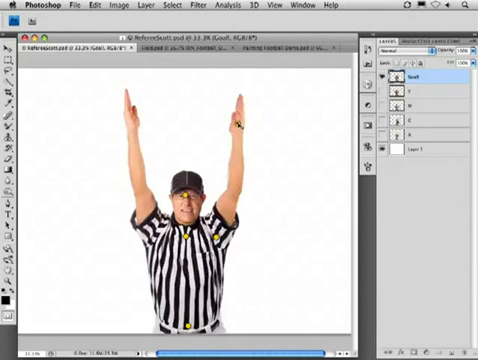
mouse_move(238, 124)
mouse_down()
mouse_move(219, 125)
mouse_move(224, 127)
mouse_move(197, 140)
mouse_move(203, 195)
mouse_move(200, 192)
mouse_move(272, 296)
mouse_move(304, 267)
mouse_move(318, 198)
mouse_move(314, 186)
mouse_move(283, 125)
mouse_move(256, 112)
mouse_move(197, 122)
mouse_up()
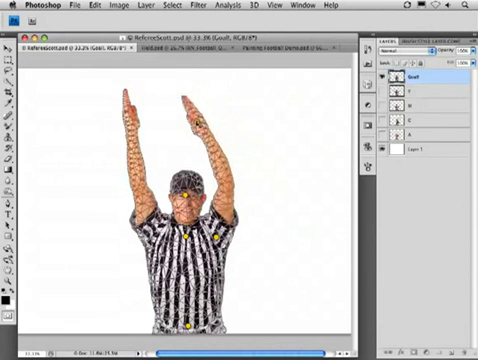
key(h)
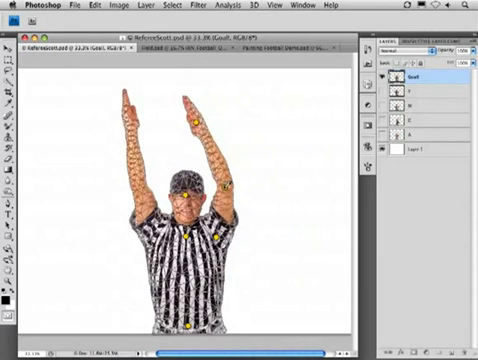
key(h)
- Pin and bend the left arm so the forearms cross in an X, commit, then undo to compare
click(139, 188)
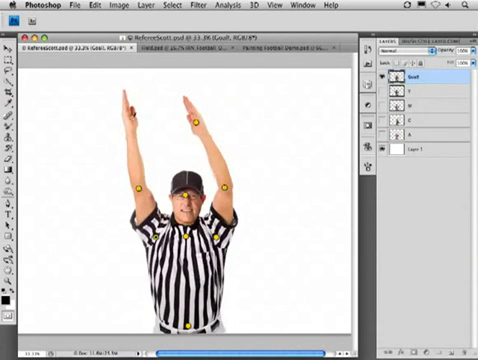
click(129, 119)
drag(129, 119, 172, 122)
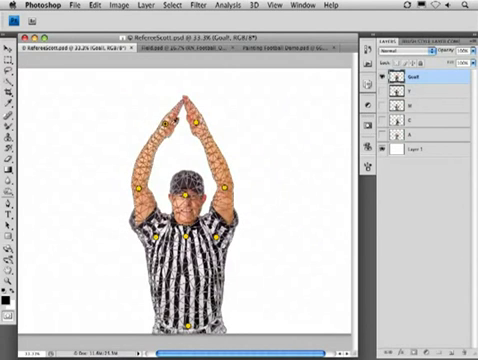
key(h)
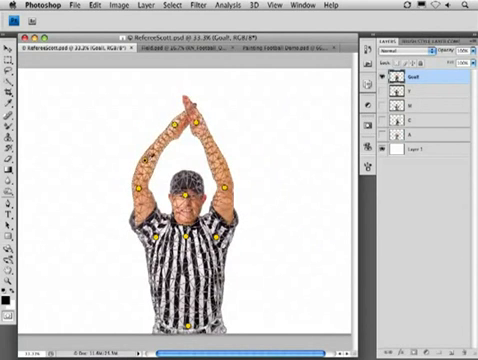
key(h)
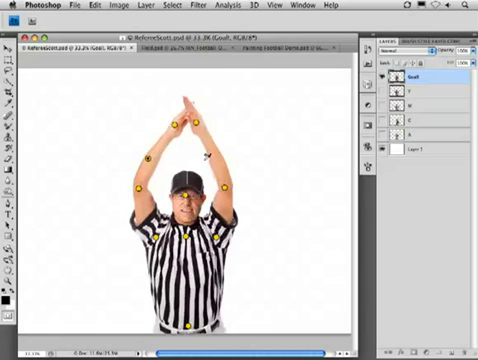
key(h)
drag(196, 122, 187, 127)
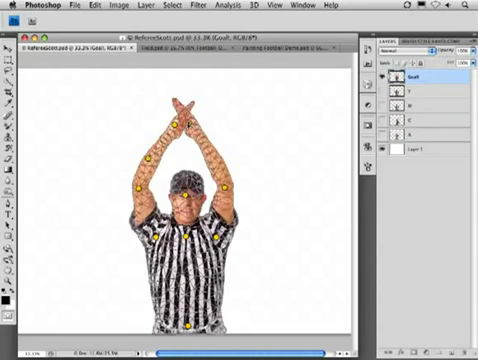
key(h)
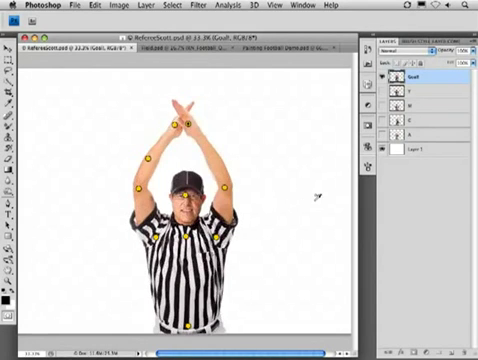
key(Return)
key(ctrl+z)
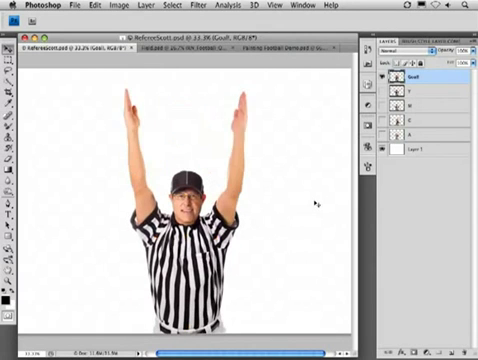
- Compare with the original arms, preview the Y, M and C layer comps, then switch to Field.psd
key(ctrl+z)
key(ctrl+z)
key(ctrl+z)
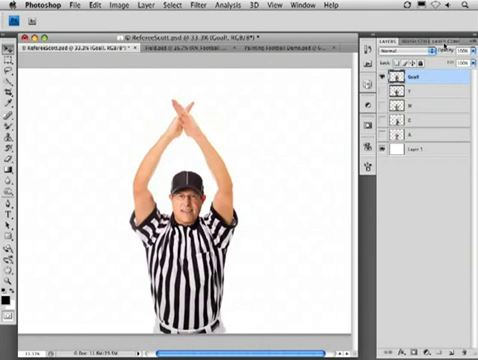
click(443, 42)
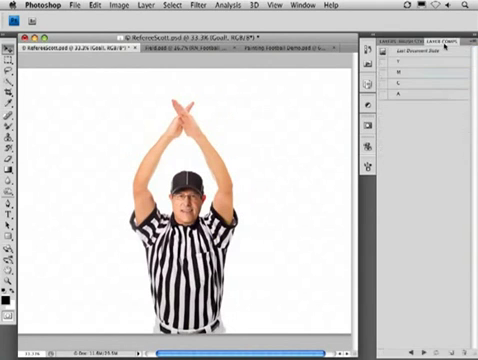
click(424, 353)
click(424, 353)
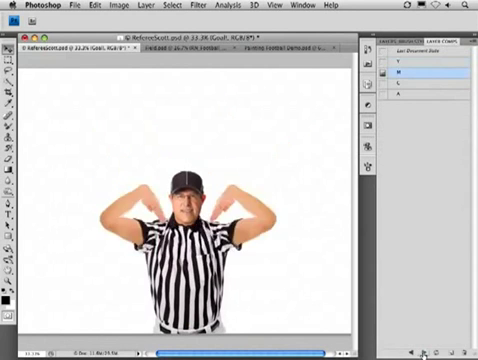
click(424, 353)
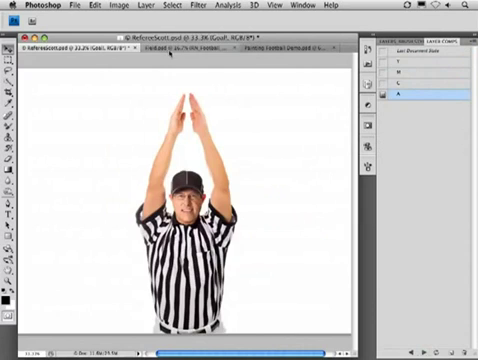
click(168, 48)
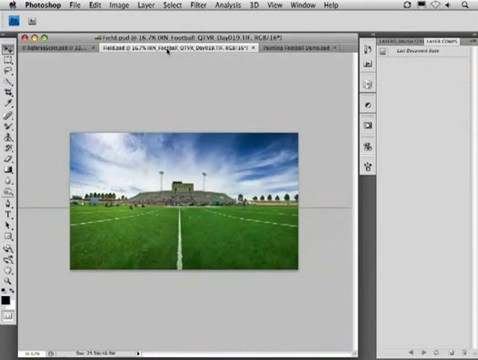
- Zoom in on the field photo to 25%
key(ctrl+plus)
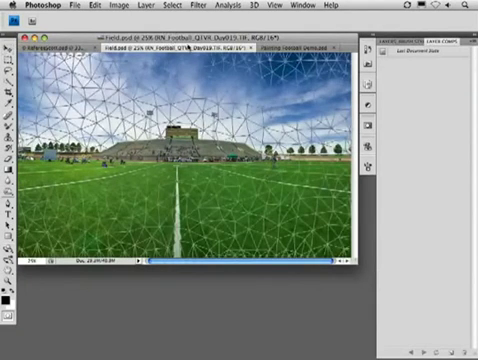
- Hide the mesh and pin the right corners, the centre field line and the sky
key(ctrl+h)
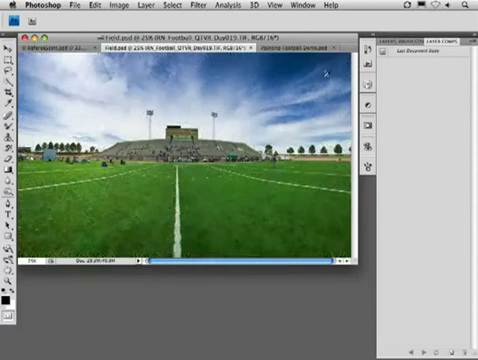
click(324, 75)
click(323, 240)
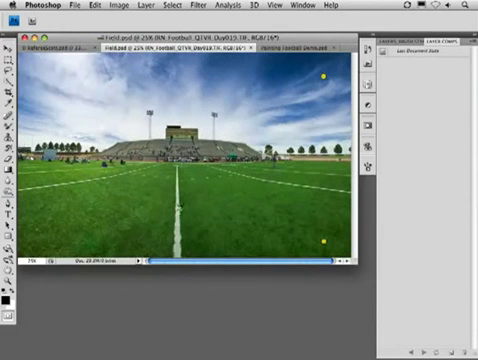
click(177, 211)
click(177, 170)
click(176, 73)
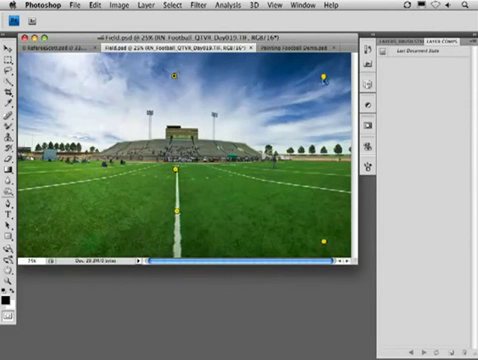
- Pull the bottom-right pin lower to straighten the lines, add sky and grass anchor pins, and commit
drag(324, 77, 324, 70)
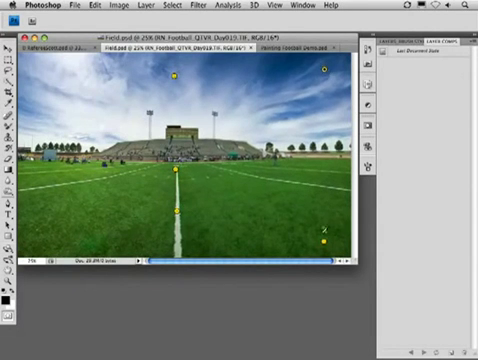
drag(324, 242, 324, 256)
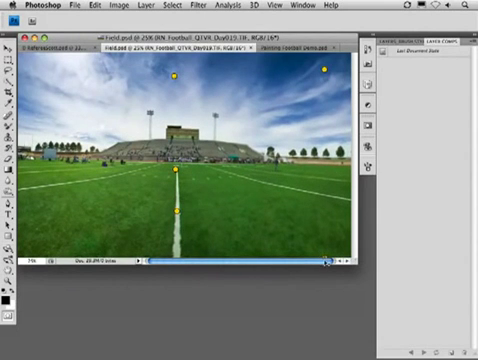
drag(325, 256, 325, 262)
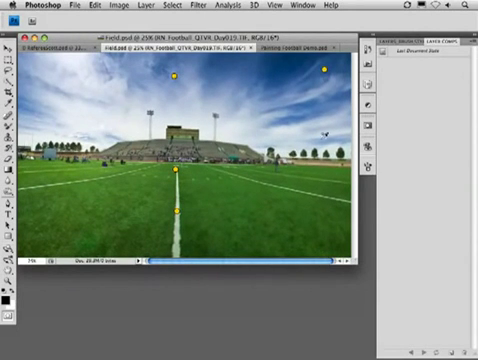
click(332, 132)
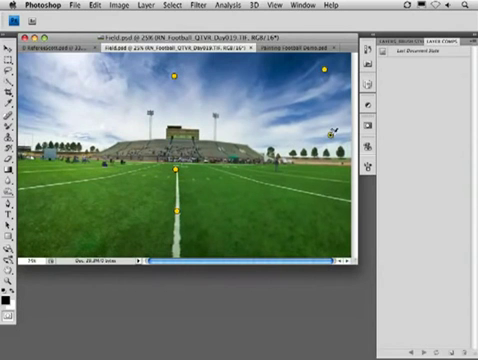
click(268, 125)
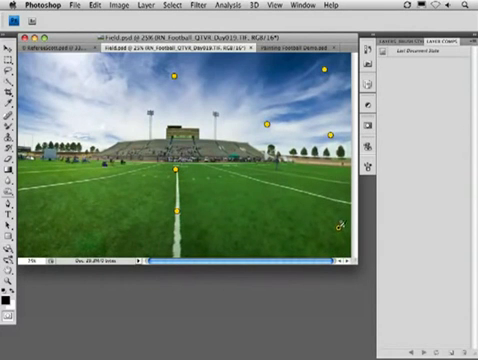
click(341, 225)
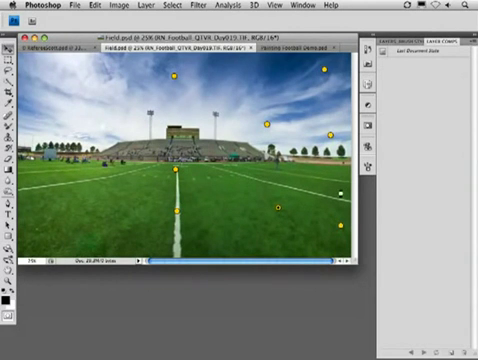
key(Return)
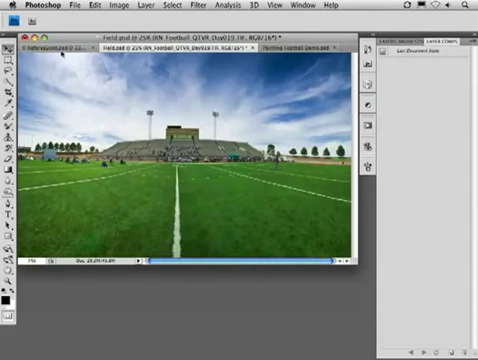
- Bring the Painting Football Demo.psd document to the front
click(270, 48)
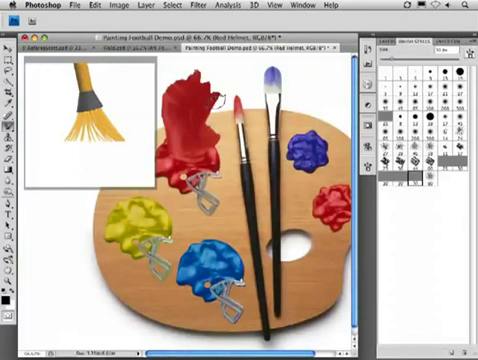